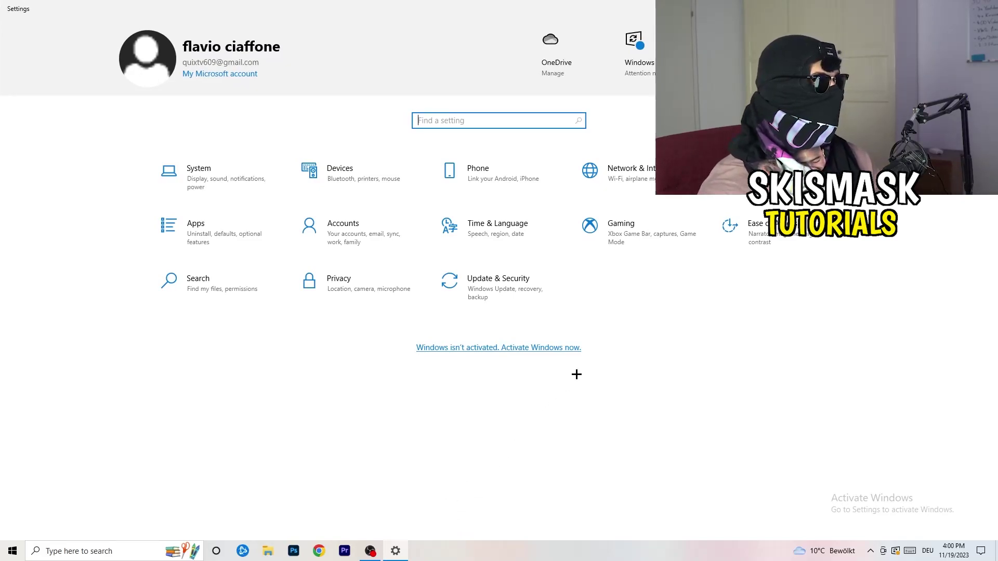
Step: Open the Gaming settings and review the Captures page, including the choices for maximum recording length
{"action": "left_click", "coordinate": [642, 236]}
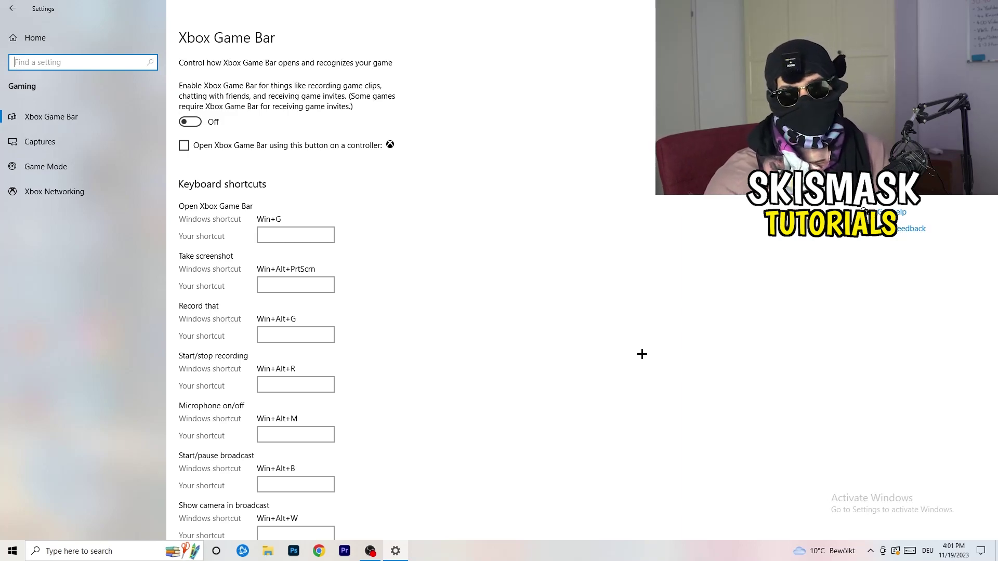
{"action": "left_click", "coordinate": [83, 144]}
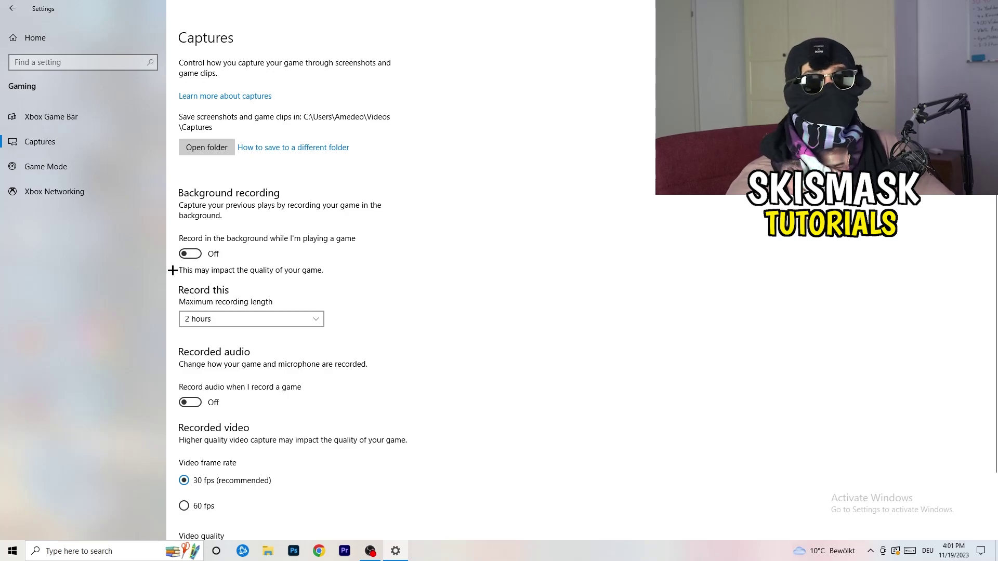
{"action": "left_click", "coordinate": [274, 320]}
{"action": "left_click", "coordinate": [557, 323]}
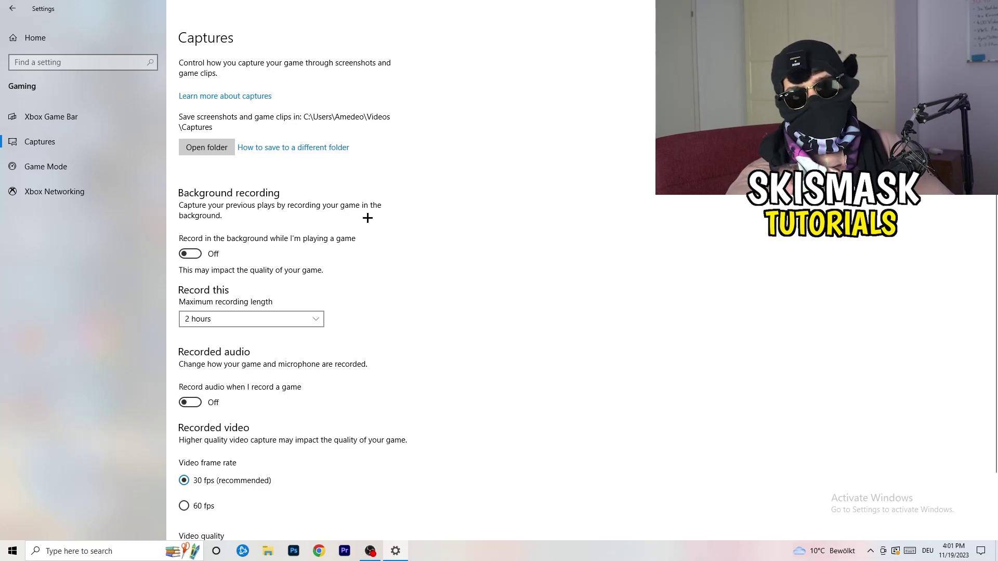
{"action": "left_click", "coordinate": [296, 318]}
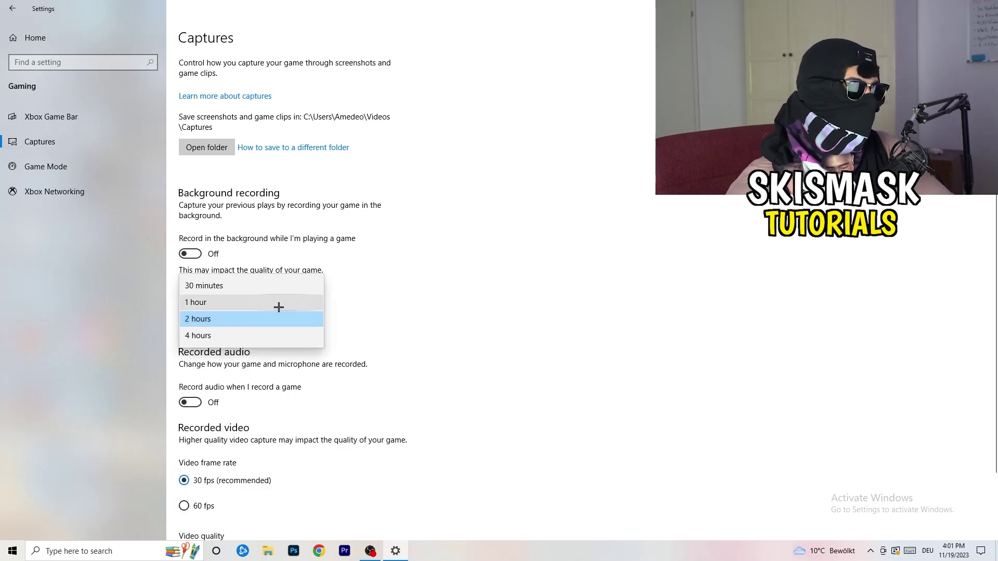
{"action": "left_click", "coordinate": [638, 260]}
{"action": "scroll", "coordinate": [514, 374], "scroll_direction": "down", "scroll_amount": 2}
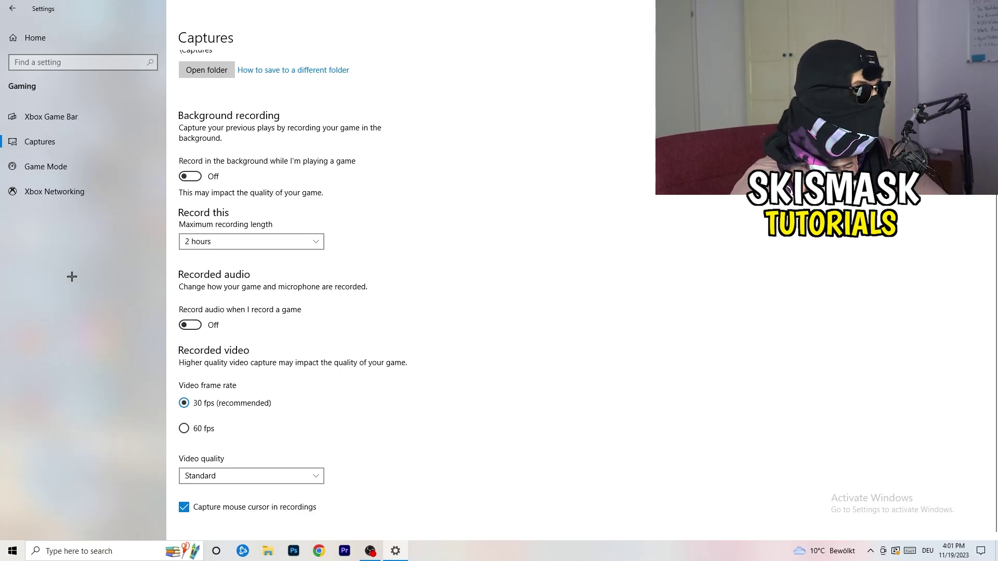
Step: Check the Game Mode page of the Gaming settings and close Settings
{"action": "left_click", "coordinate": [72, 164]}
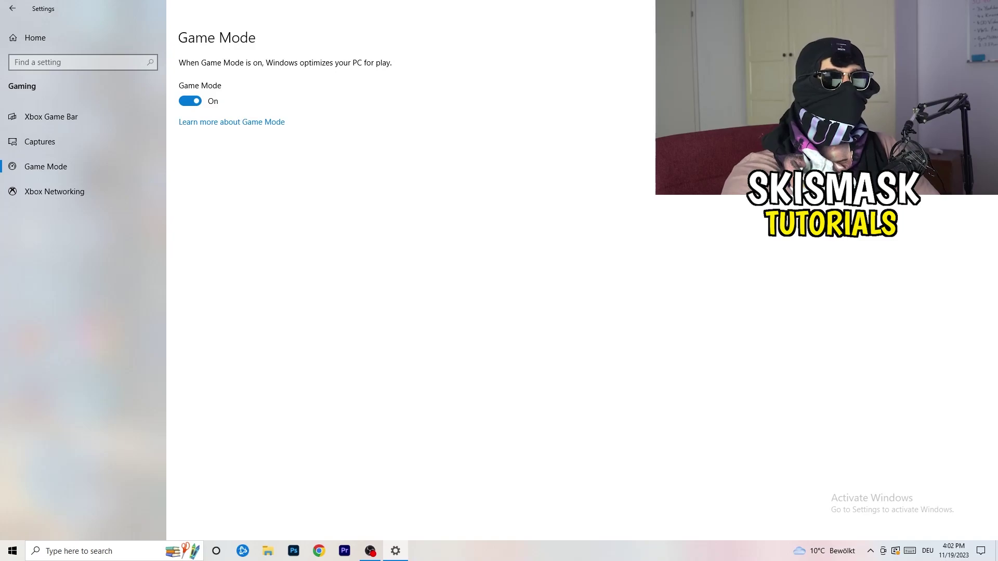
{"action": "left_click", "coordinate": [985, 6]}
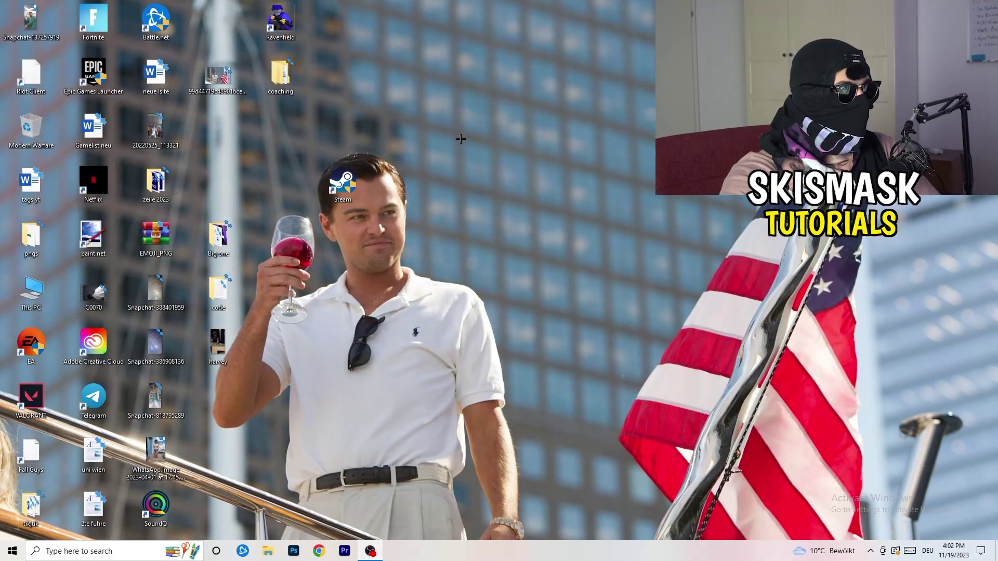
Step: Open Task Manager from the desktop and maximize its window
{"action": "left_click_drag", "start_coordinate": [484, 548], "coordinate": [350, 489]}
{"action": "right_click", "coordinate": [484, 551]}
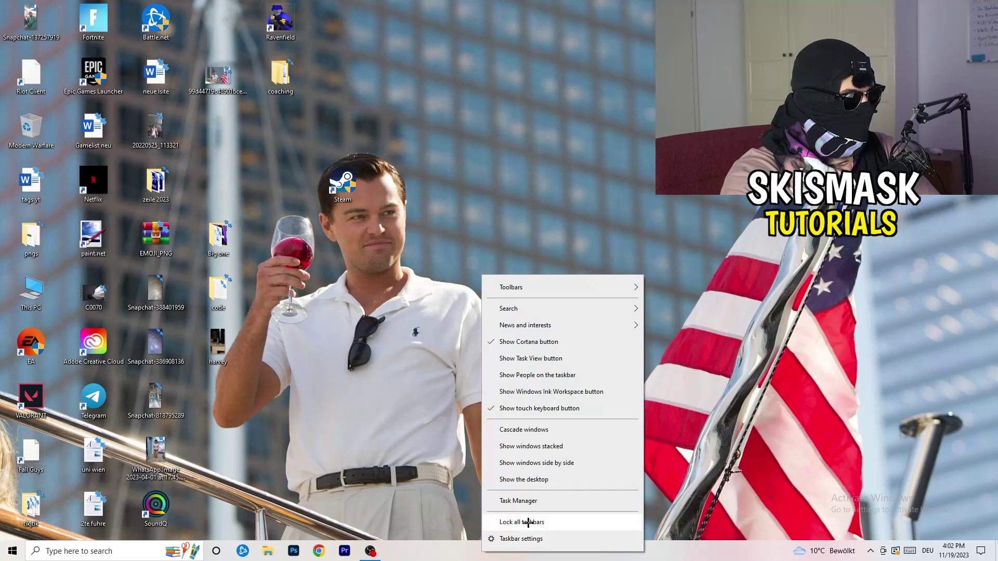
{"action": "left_click", "coordinate": [537, 504]}
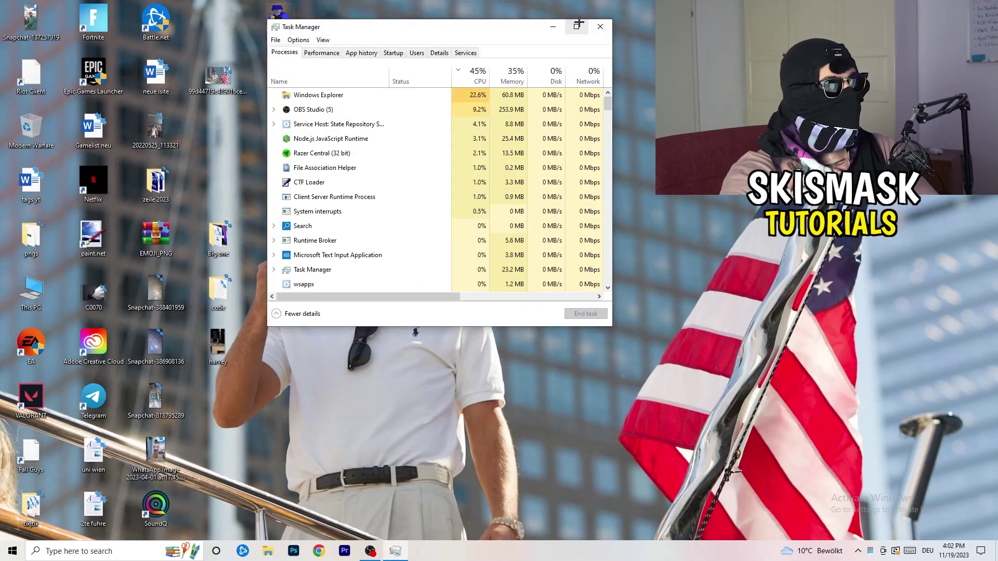
{"action": "left_click", "coordinate": [576, 26]}
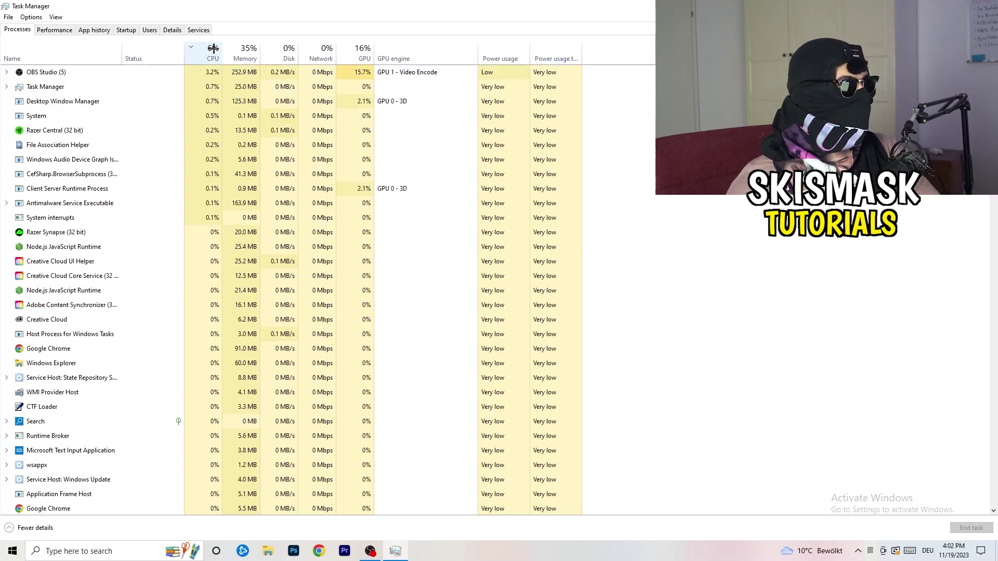
Step: Sort the running processes by GPU usage, view the actions available for OBS Studio, and re-sort the list by CPU usage
{"action": "left_click", "coordinate": [362, 52]}
{"action": "left_click", "coordinate": [362, 52]}
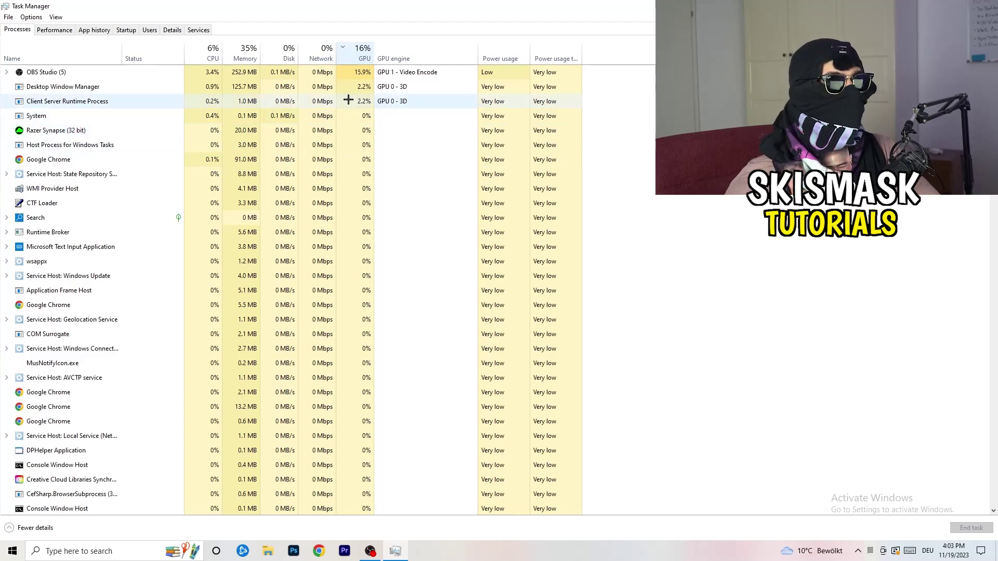
{"action": "right_click", "coordinate": [363, 75]}
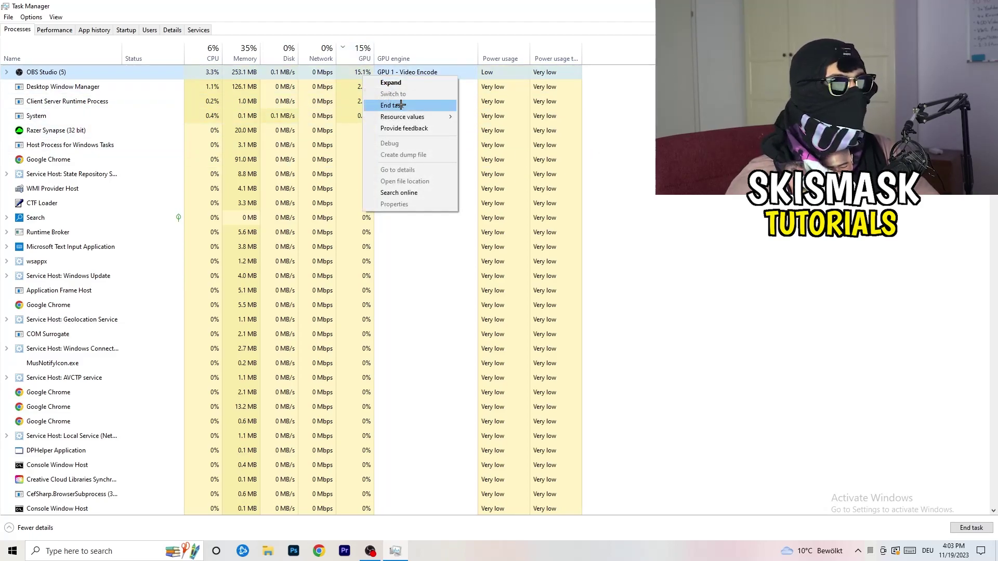
{"action": "left_click", "coordinate": [647, 124]}
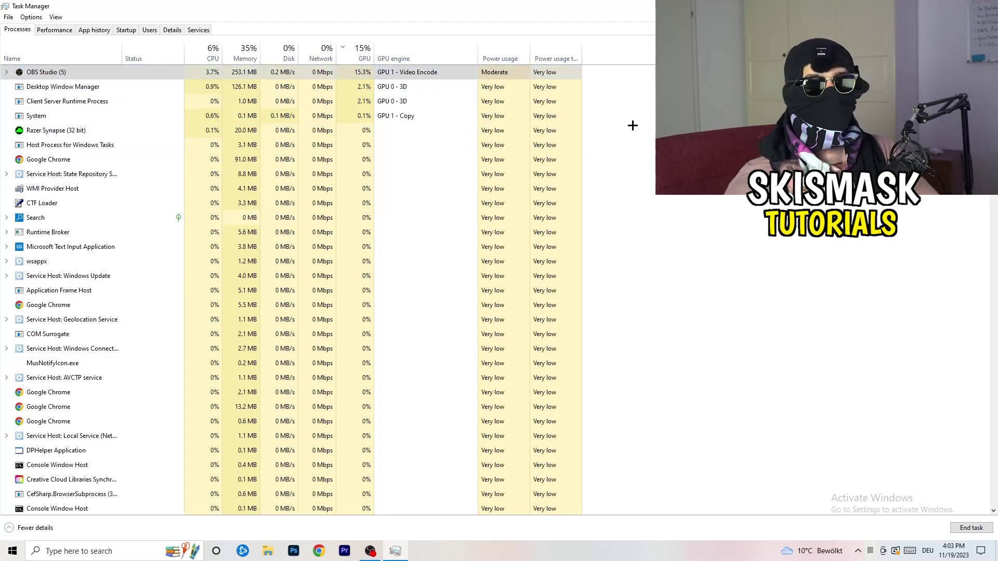
{"action": "left_click", "coordinate": [208, 53]}
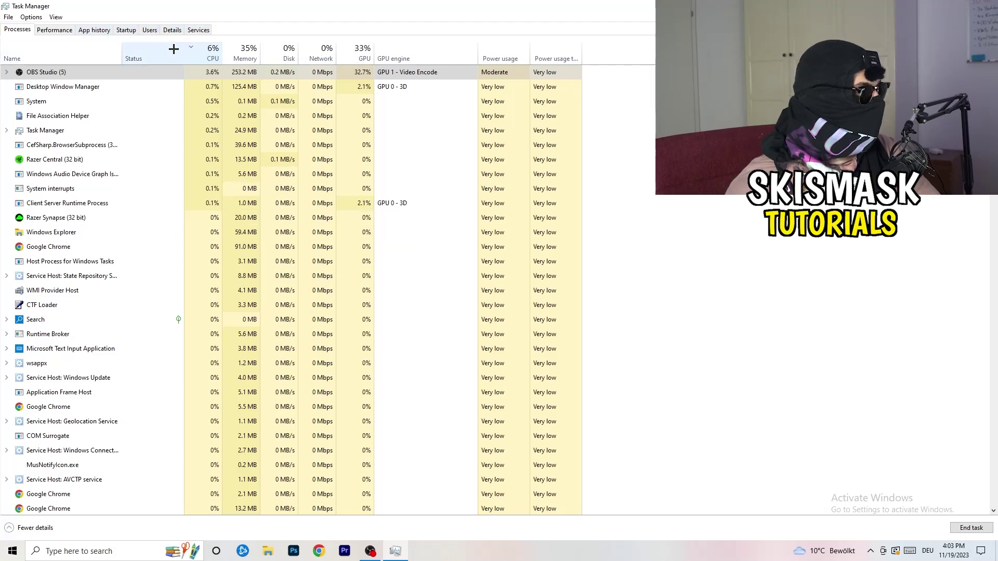
Step: Browse the detailed process list and show the priority options for the last Creative Cloud UI Helper process
{"action": "left_click", "coordinate": [172, 30]}
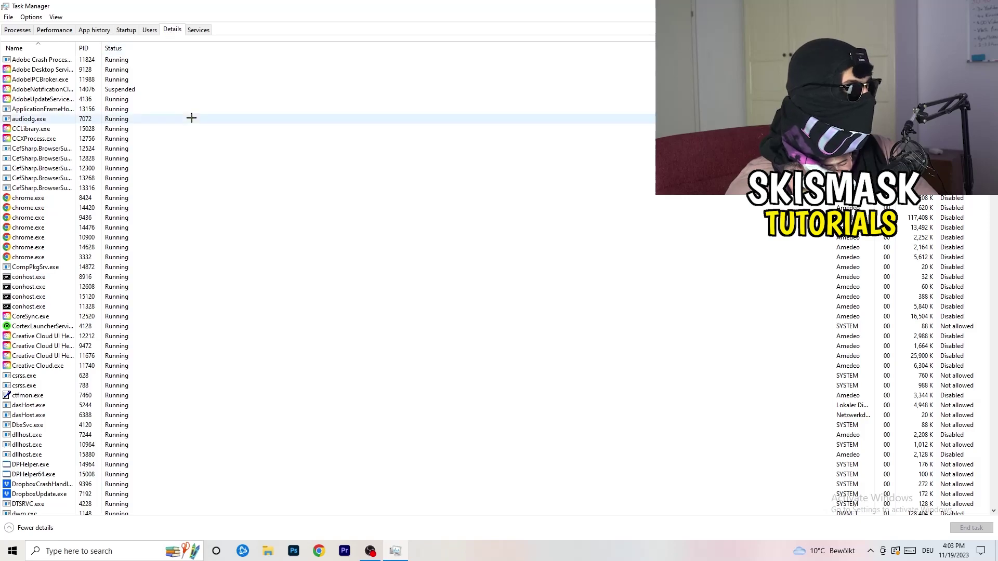
{"action": "scroll", "coordinate": [148, 269], "scroll_direction": "down", "scroll_amount": 3}
{"action": "scroll", "coordinate": [156, 260], "scroll_direction": "up", "scroll_amount": 3}
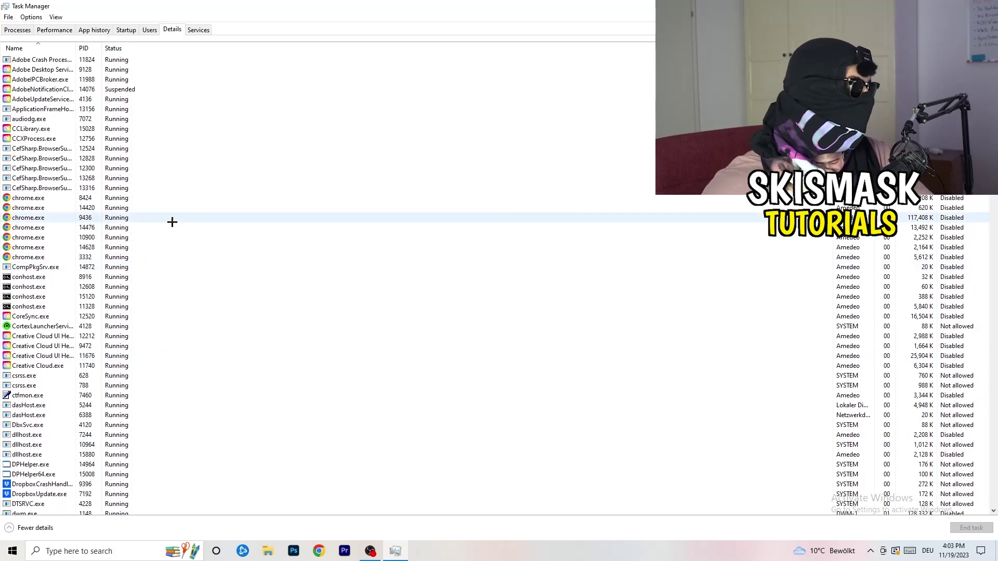
{"action": "scroll", "coordinate": [59, 287], "scroll_direction": "down", "scroll_amount": 3}
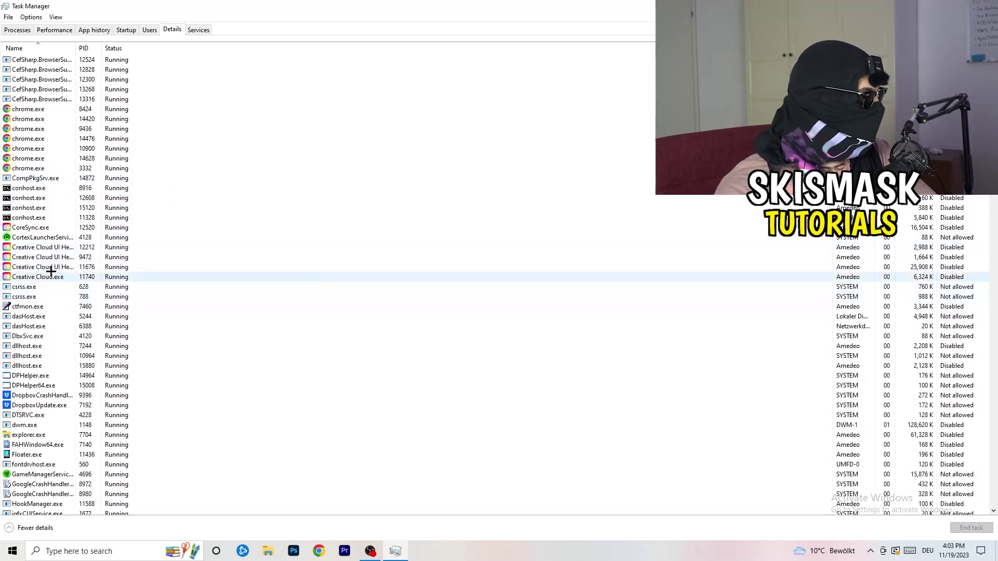
{"action": "right_click", "coordinate": [41, 267]}
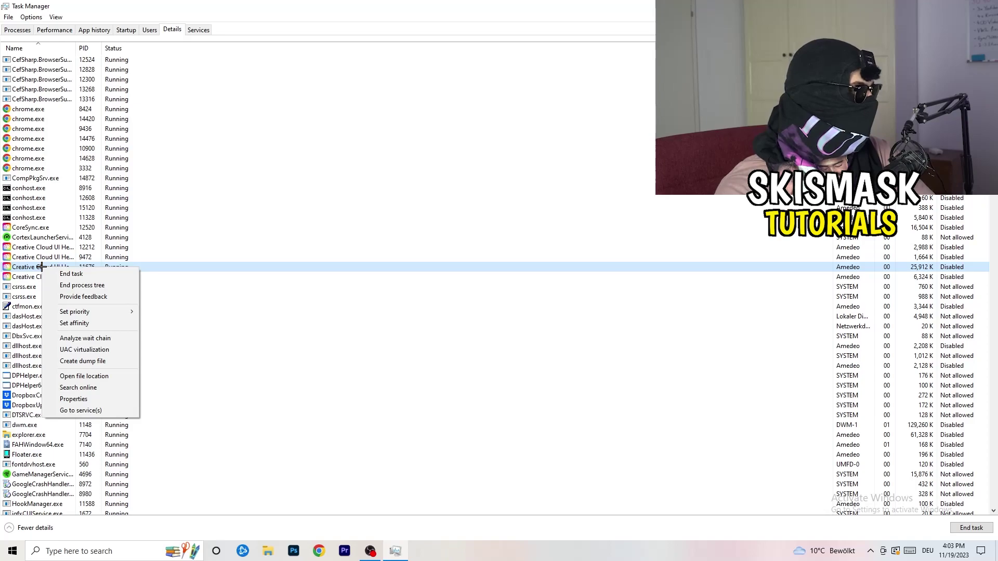
{"action": "mouse_move", "coordinate": [84, 312]}
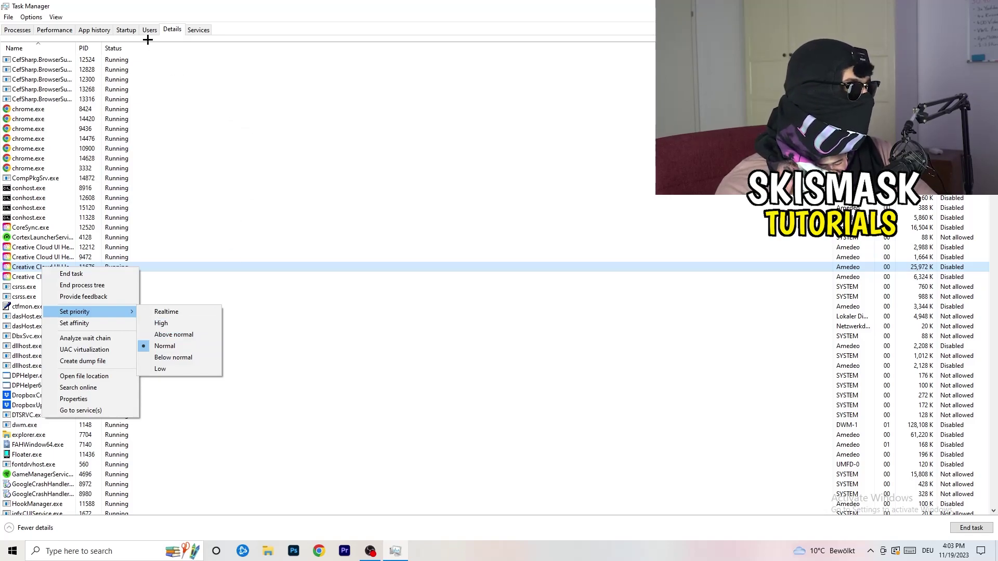
Step: Review the startup programs and the actions available for DT_Startup, and close Task Manager
{"action": "left_click", "coordinate": [130, 32]}
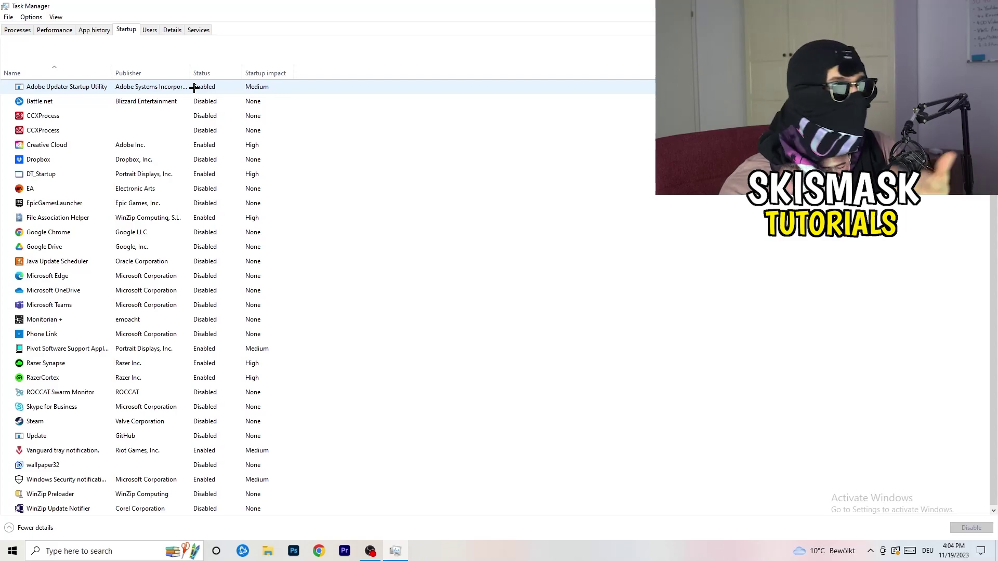
{"action": "right_click", "coordinate": [229, 172]}
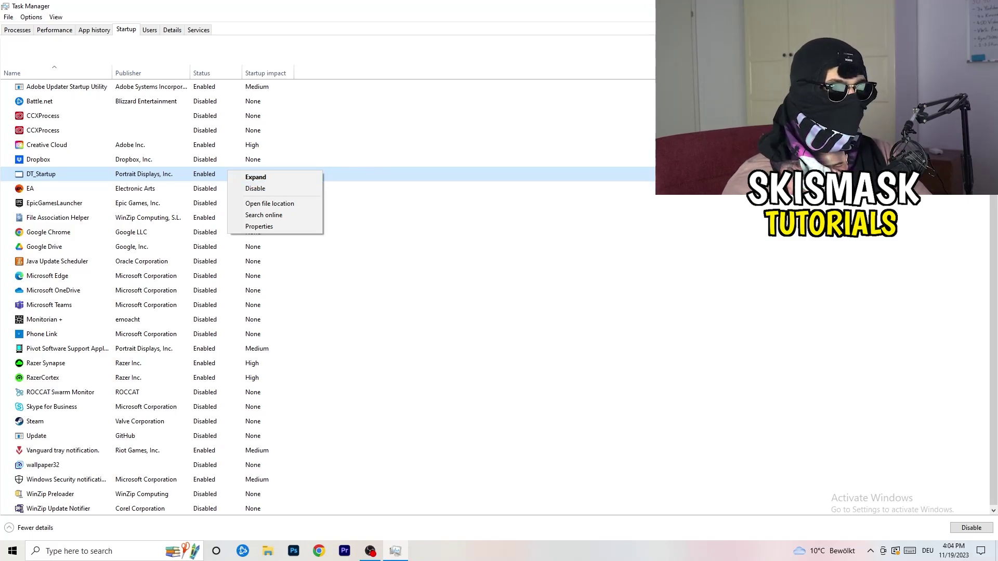
{"action": "key", "text": "Escape"}
{"action": "key", "text": "alt+F4"}
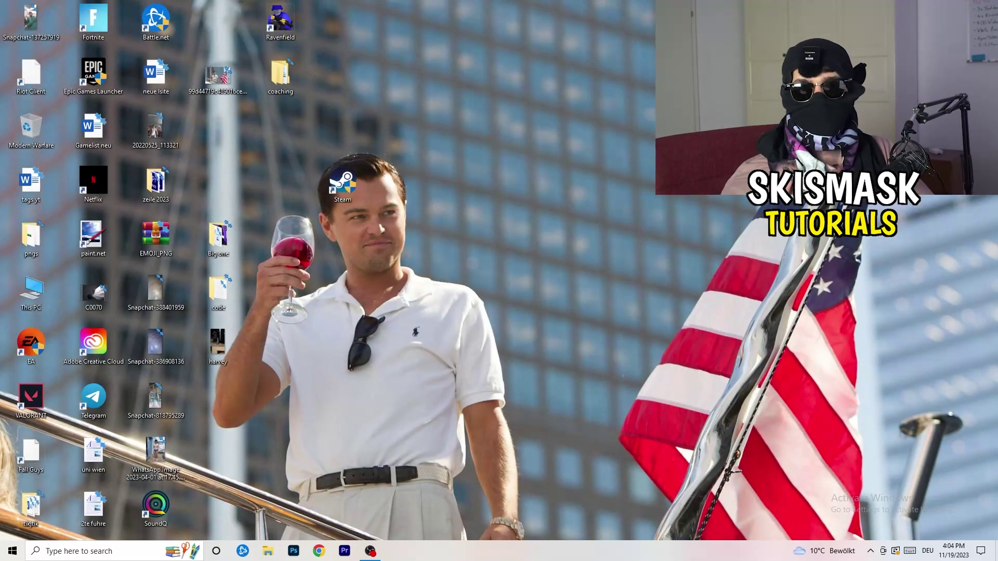
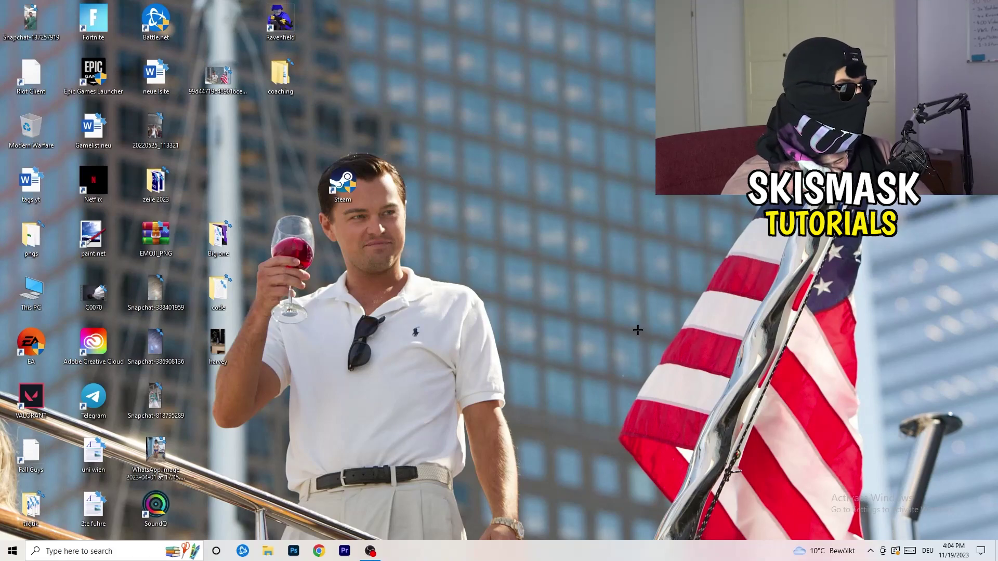
Step: Open the System display settings in Windows Settings and review the scaling choices for text, apps and other items
{"action": "left_click", "coordinate": [7, 555]}
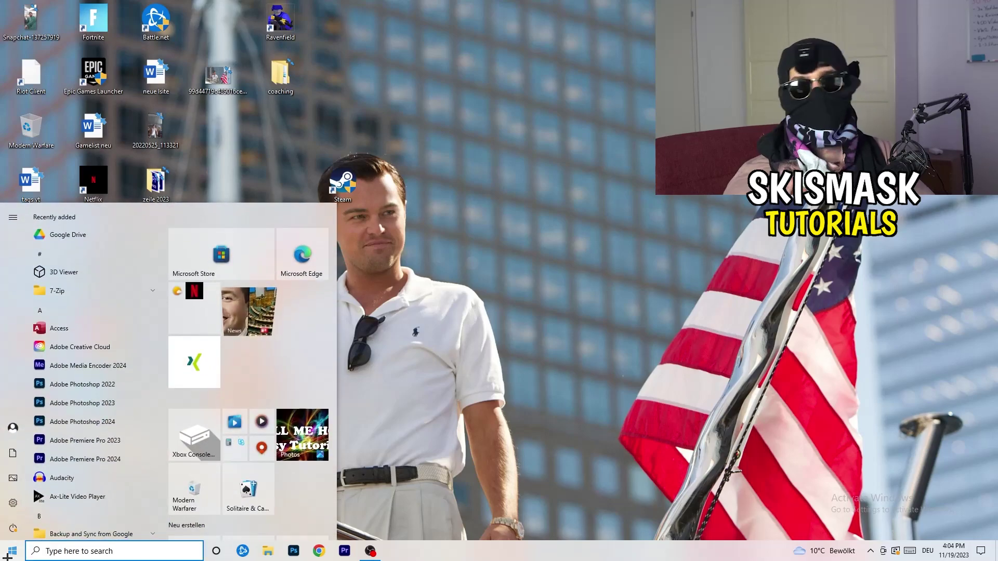
{"action": "left_click", "coordinate": [12, 504]}
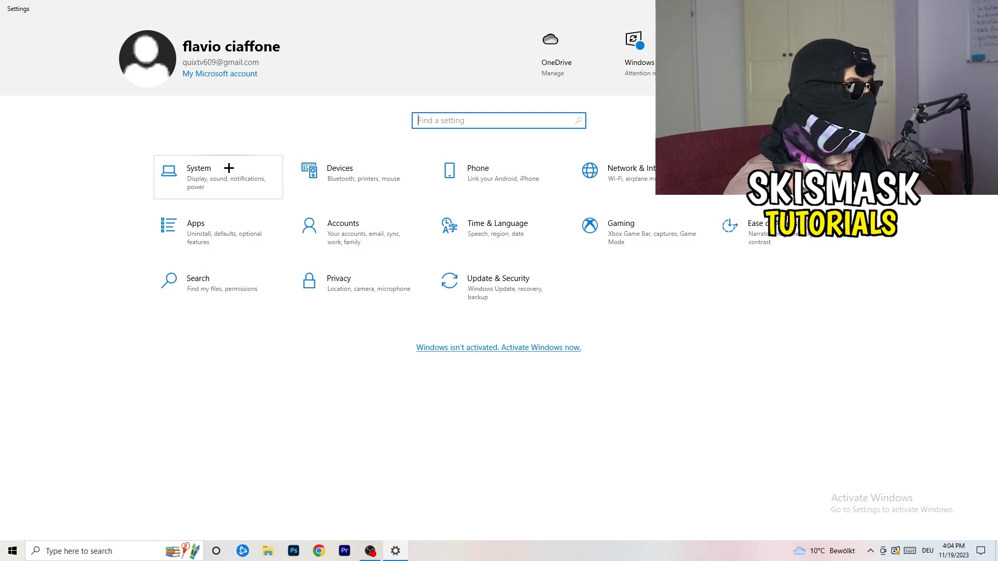
{"action": "left_click", "coordinate": [234, 168]}
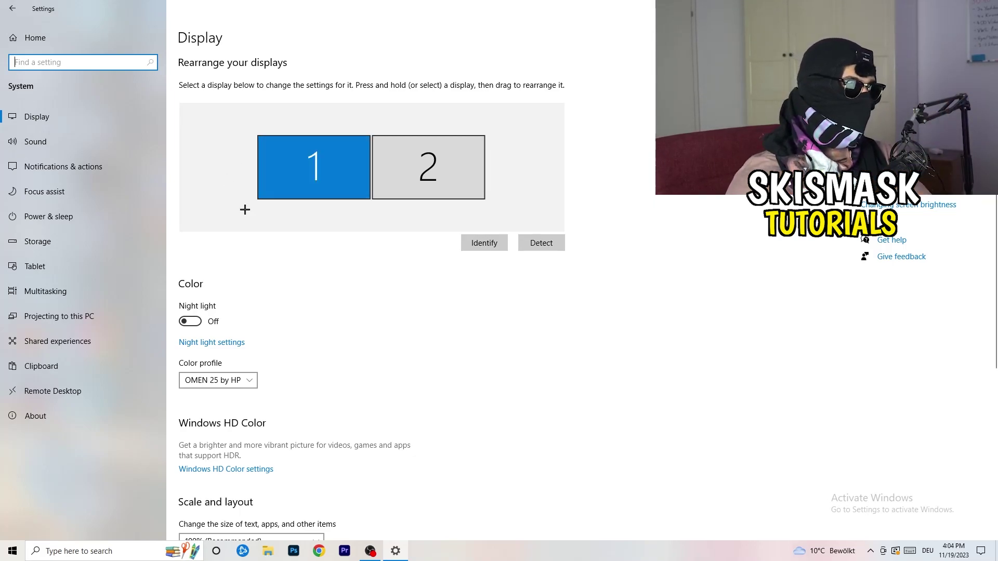
{"action": "scroll", "coordinate": [363, 189], "scroll_direction": "down", "scroll_amount": 5}
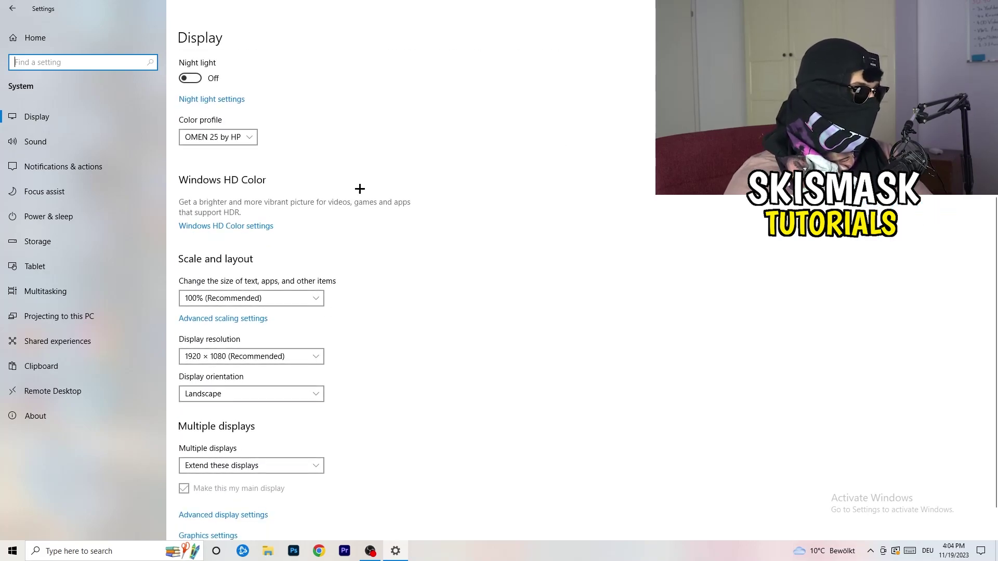
{"action": "left_click", "coordinate": [312, 298]}
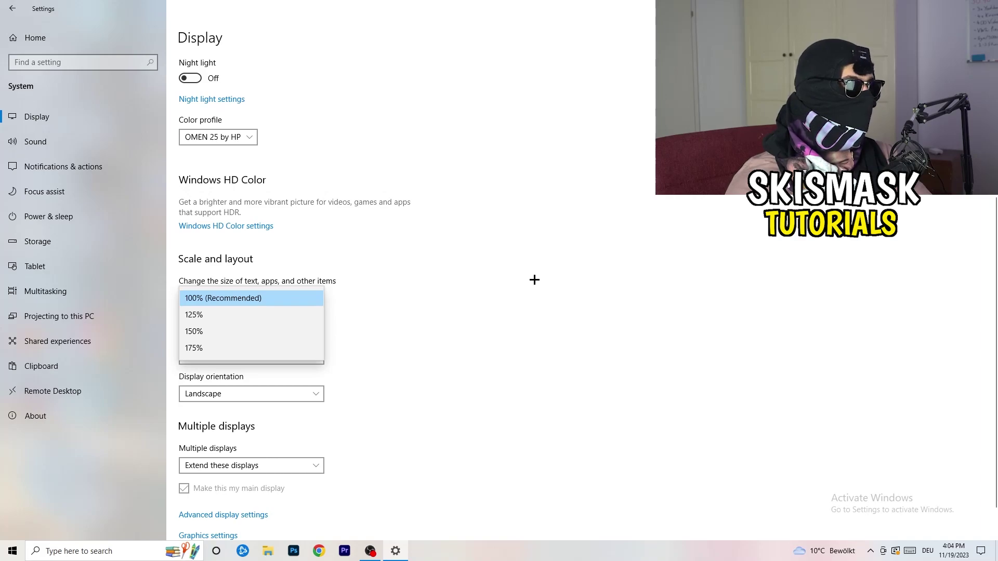
{"action": "left_click", "coordinate": [506, 274]}
{"action": "scroll", "coordinate": [423, 285], "scroll_direction": "down", "scroll_amount": 1}
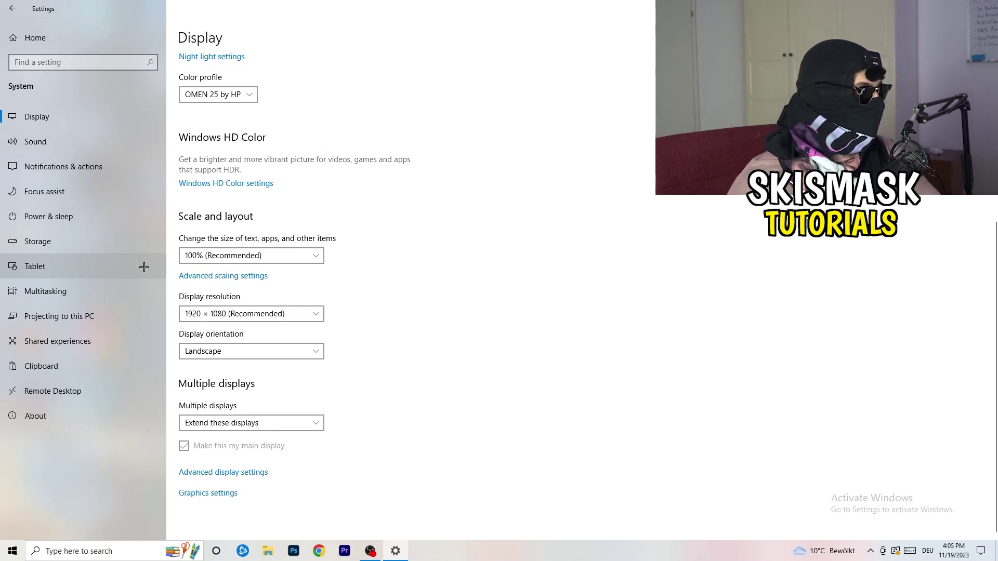
Step: Open the additional power settings from Power & sleep, review the available power plans, and close Power Options
{"action": "left_click", "coordinate": [77, 219]}
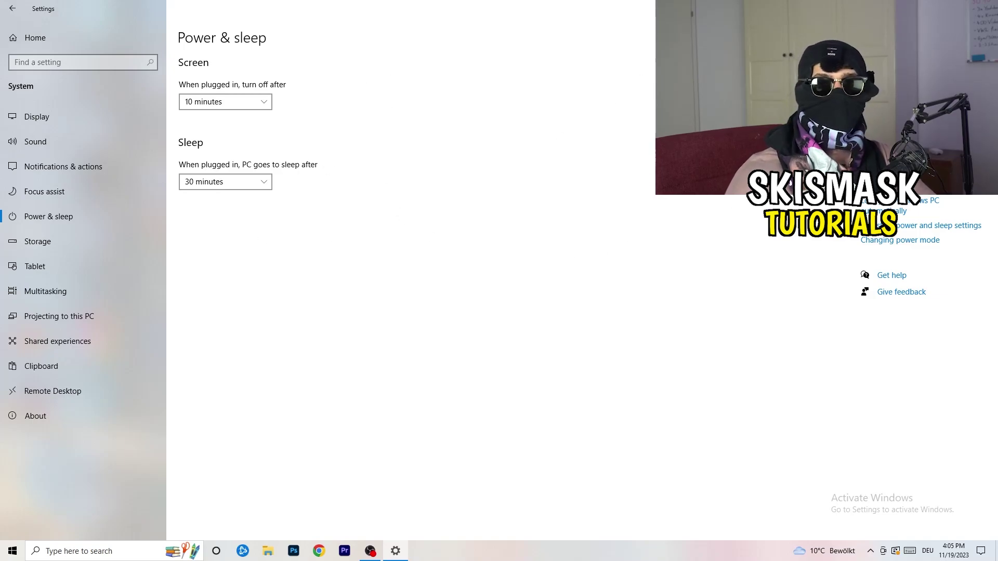
{"action": "left_click", "coordinate": [935, 225]}
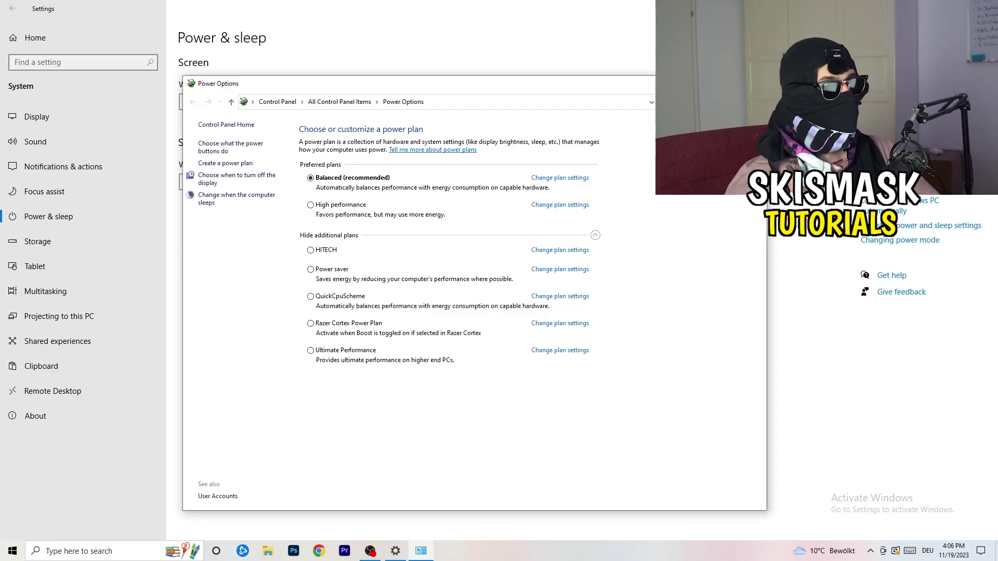
{"action": "left_click", "coordinate": [754, 84]}
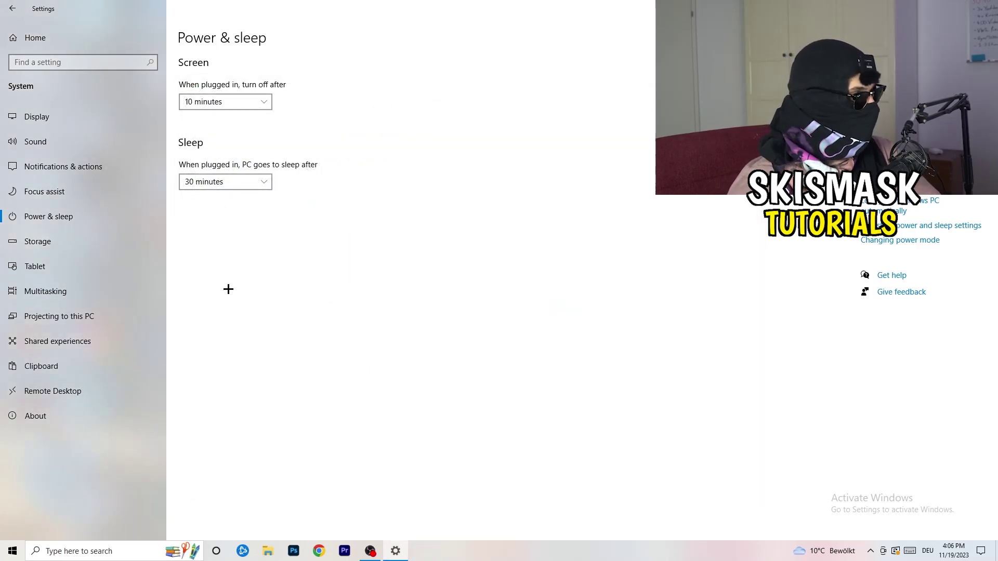
Step: Open the Storage Sense configuration, check its run frequency choices, and enable deleting temporary files that apps aren't using
{"action": "left_click", "coordinate": [68, 249]}
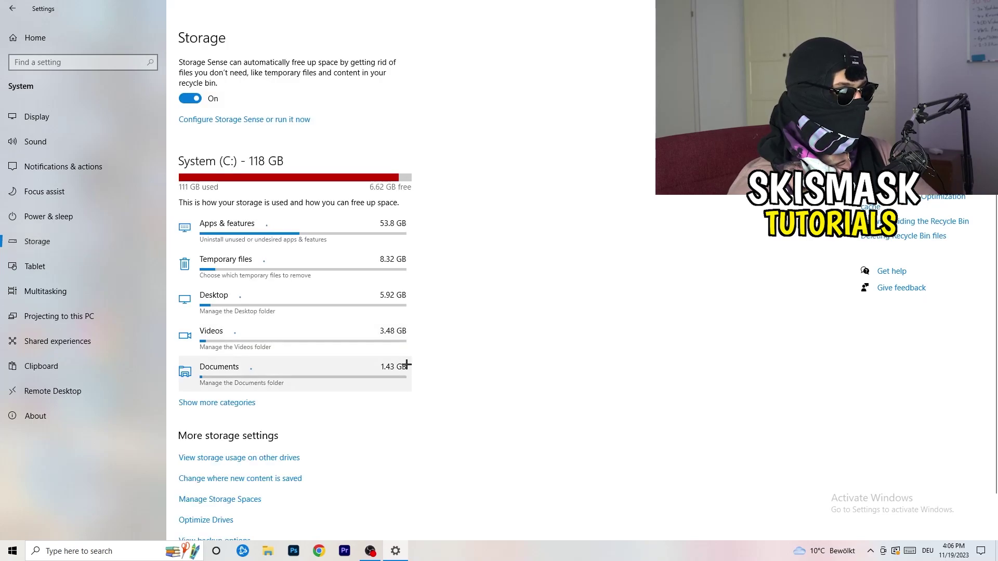
{"action": "left_click", "coordinate": [251, 121]}
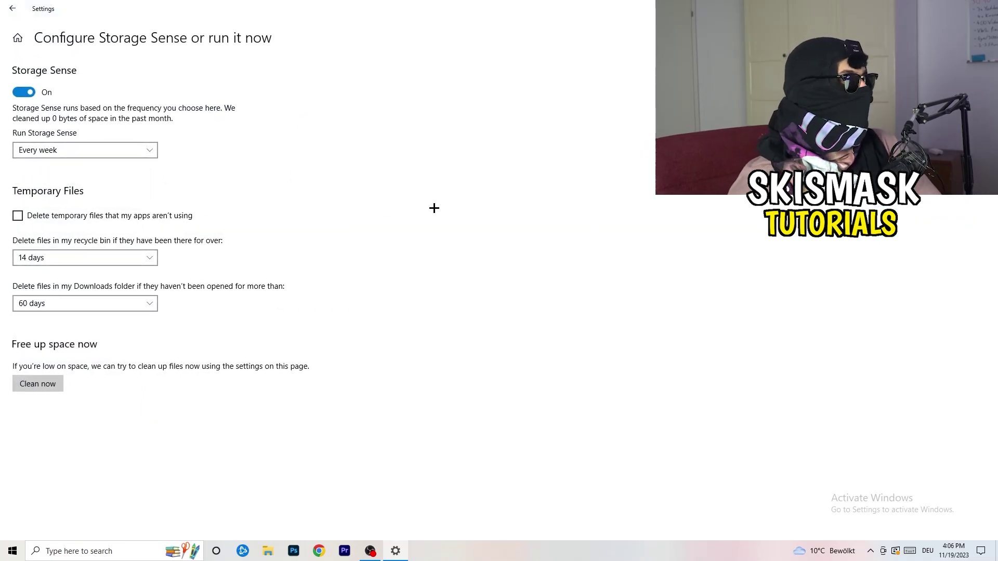
{"action": "left_click", "coordinate": [79, 150]}
{"action": "left_click", "coordinate": [298, 156]}
{"action": "left_click", "coordinate": [60, 216]}
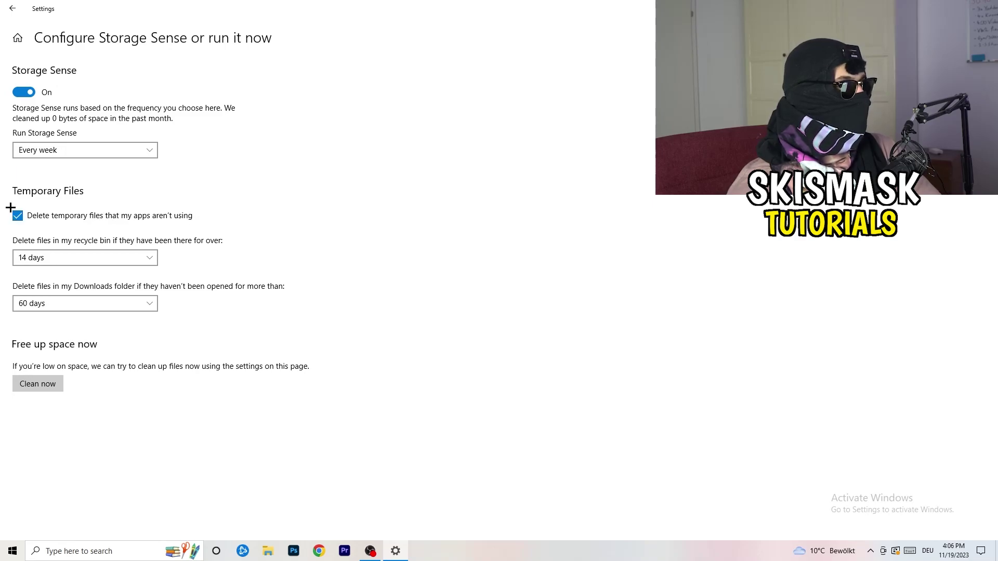
Step: Review the available time limits for deleting recycle bin files and unopened Downloads folder files in Storage Sense
{"action": "left_click", "coordinate": [67, 255]}
{"action": "left_click", "coordinate": [334, 207]}
{"action": "left_click", "coordinate": [147, 256]}
{"action": "left_click", "coordinate": [445, 181]}
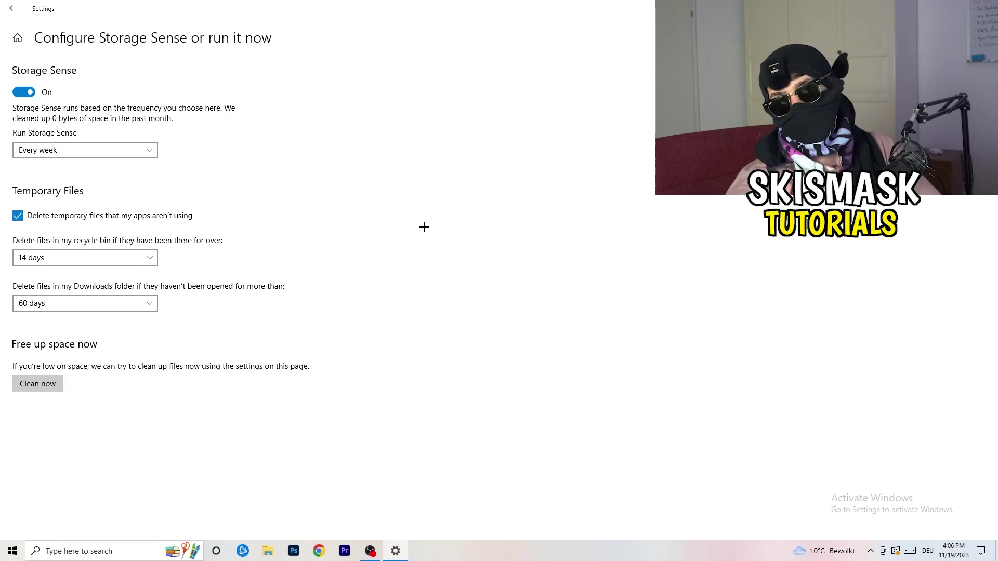
{"action": "left_click", "coordinate": [92, 304]}
{"action": "left_click", "coordinate": [389, 238]}
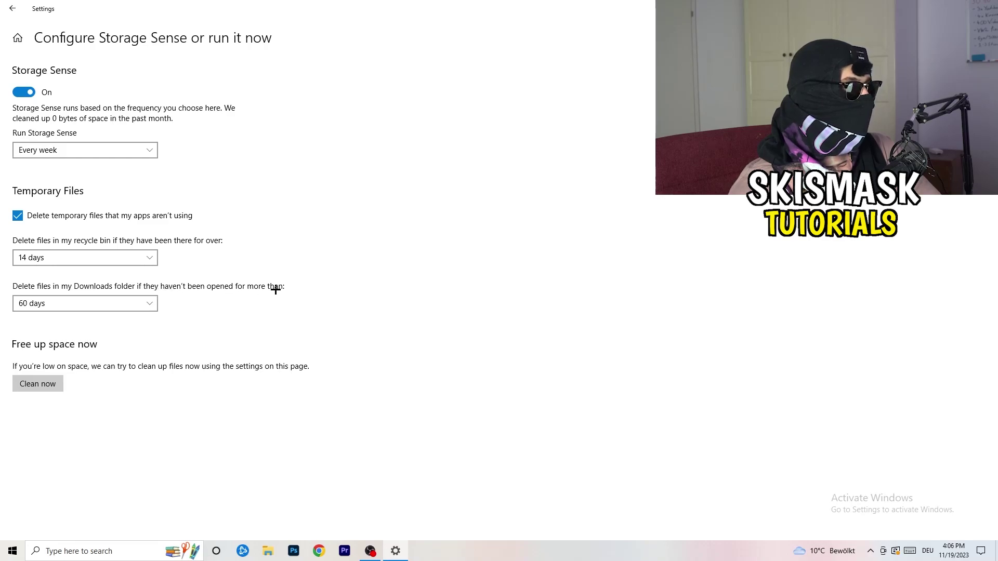
{"action": "left_click", "coordinate": [117, 306]}
{"action": "left_click", "coordinate": [489, 253]}
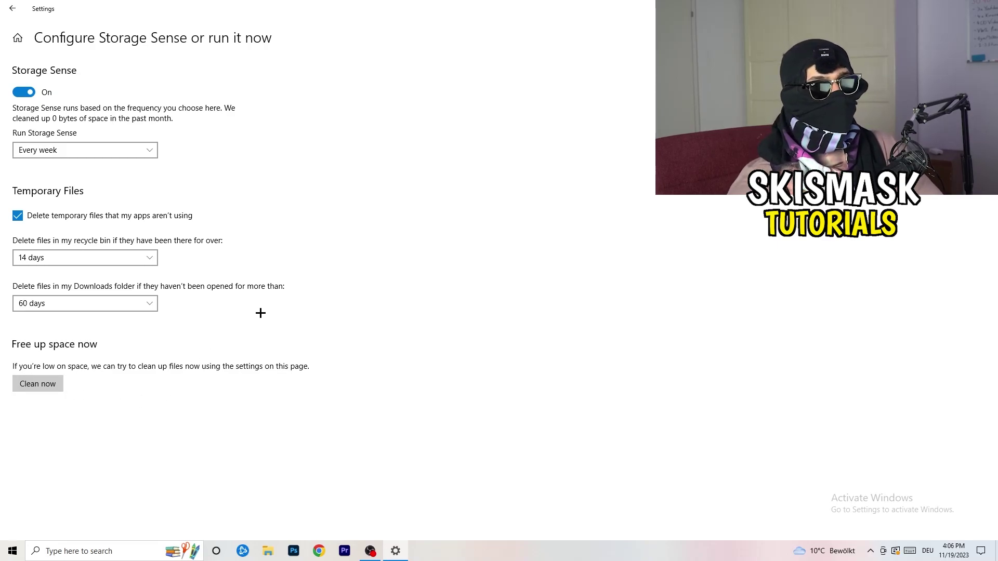
Step: Return to the Settings home, open Update & Security to check the Windows Update status, and close Settings
{"action": "left_click", "coordinate": [12, 8]}
{"action": "left_click", "coordinate": [12, 8]}
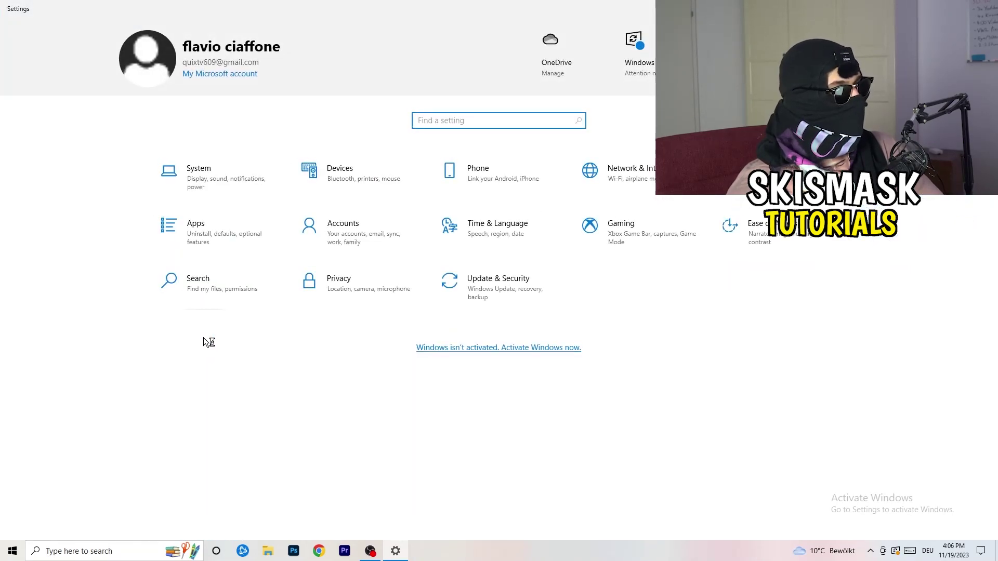
{"action": "left_click", "coordinate": [491, 293]}
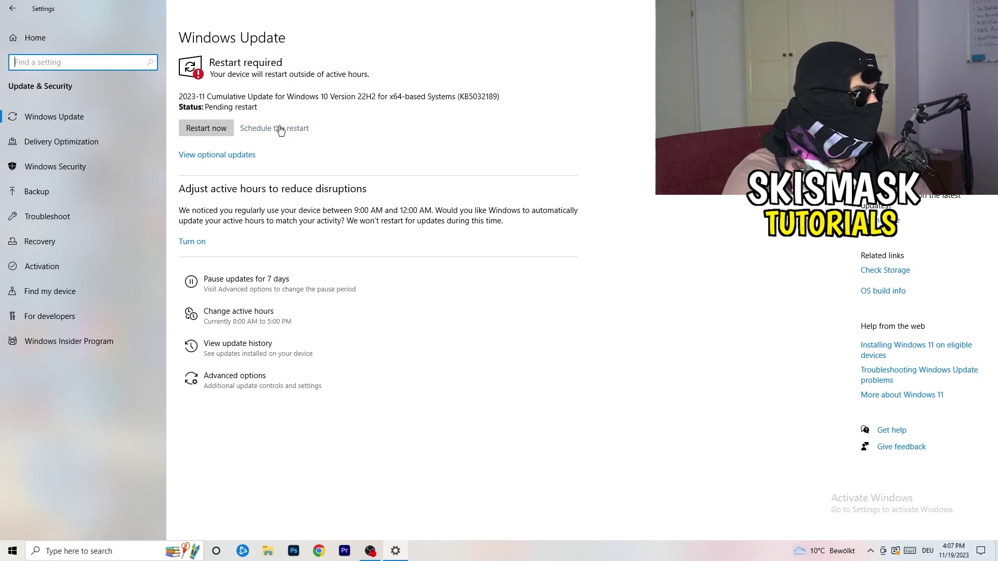
{"action": "key", "text": "alt+F4"}
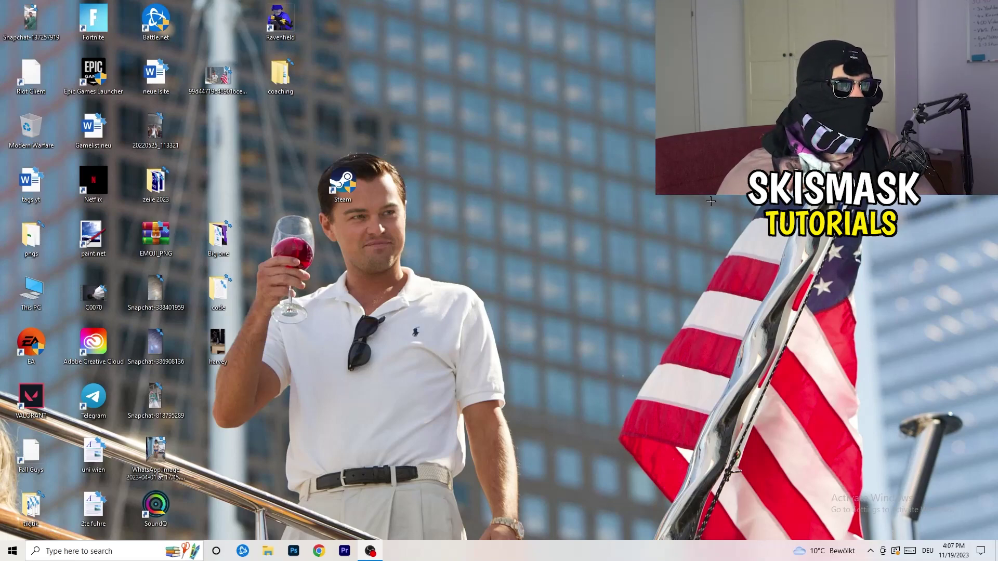
Step: Open NVIDIA Control Panel from the desktop and display the Adjust image settings with preview page
{"action": "right_click", "coordinate": [604, 220]}
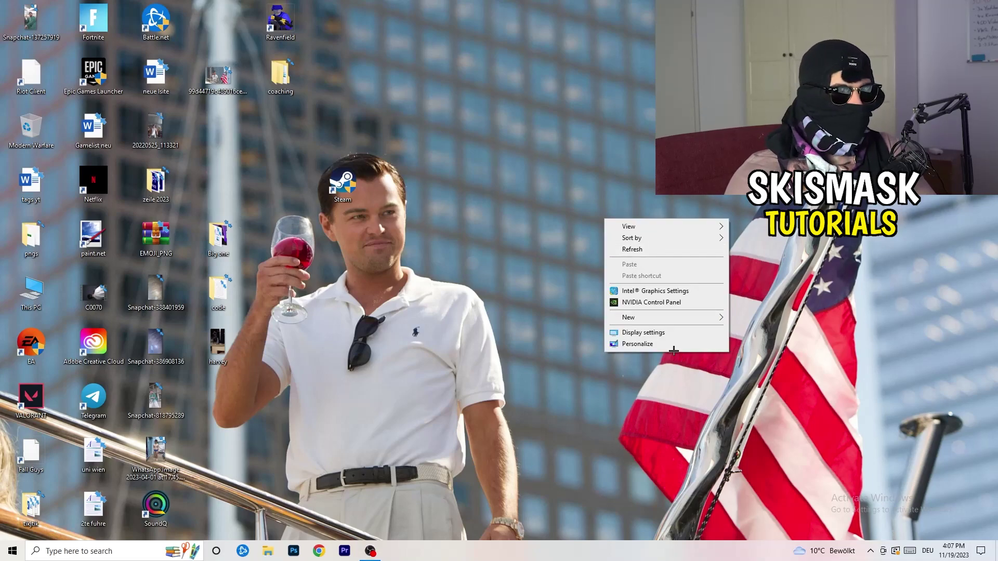
{"action": "left_click", "coordinate": [665, 302]}
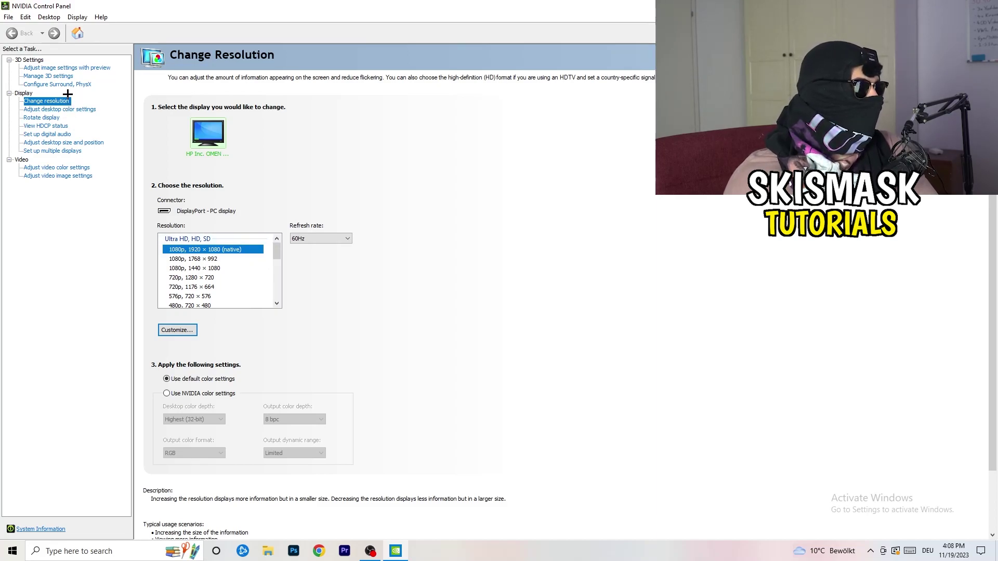
{"action": "left_click", "coordinate": [54, 69]}
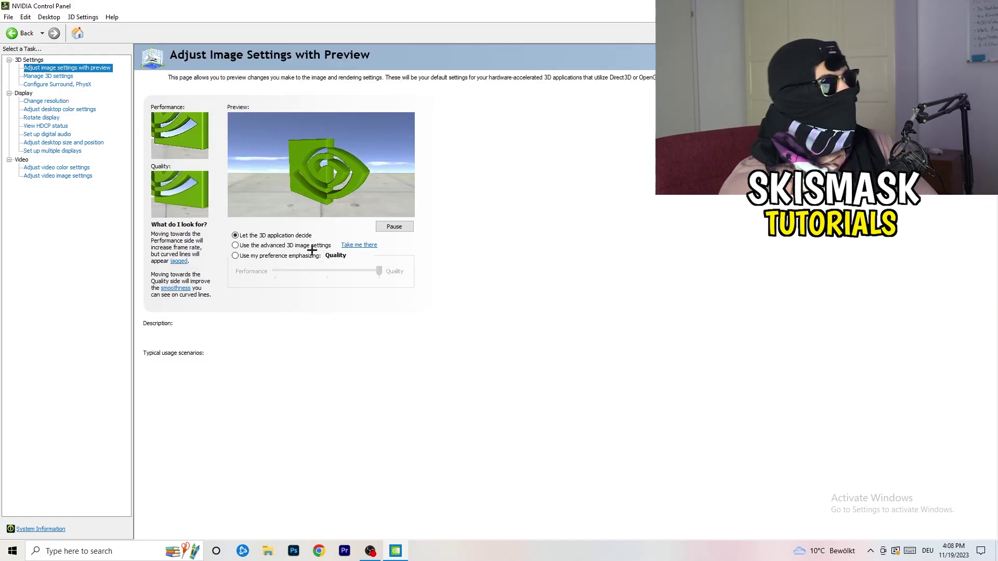
{"action": "mouse_move", "coordinate": [311, 250]}
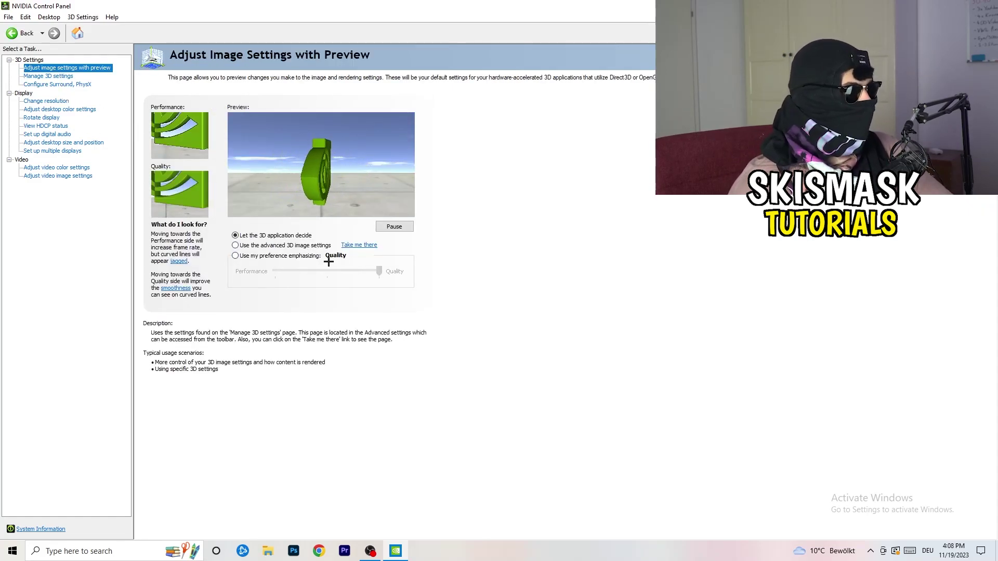